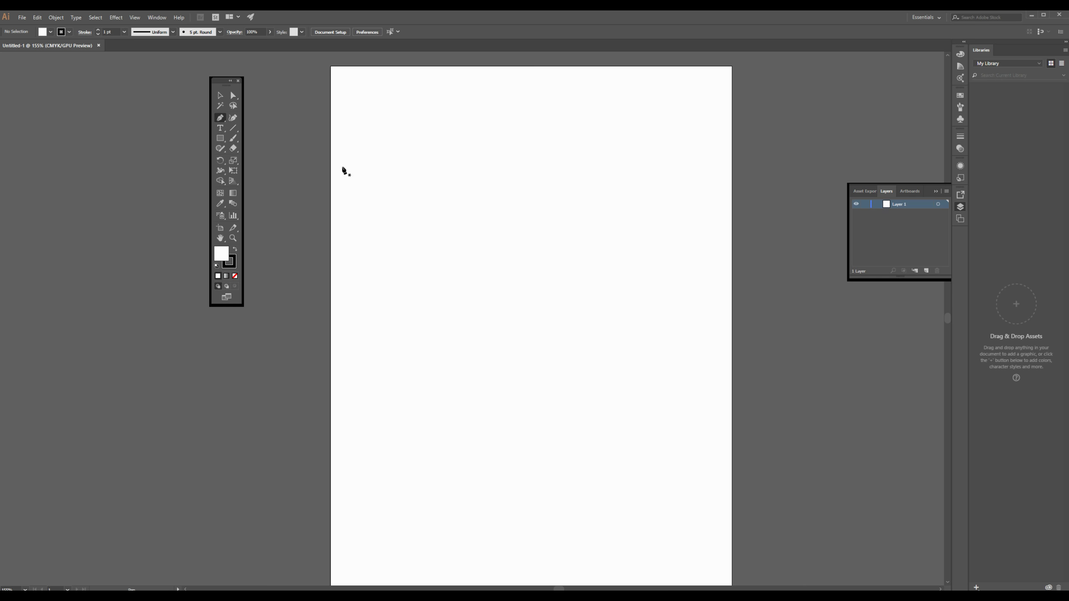
Set the stroke color to purple #7516BF.
left_click(229, 263)
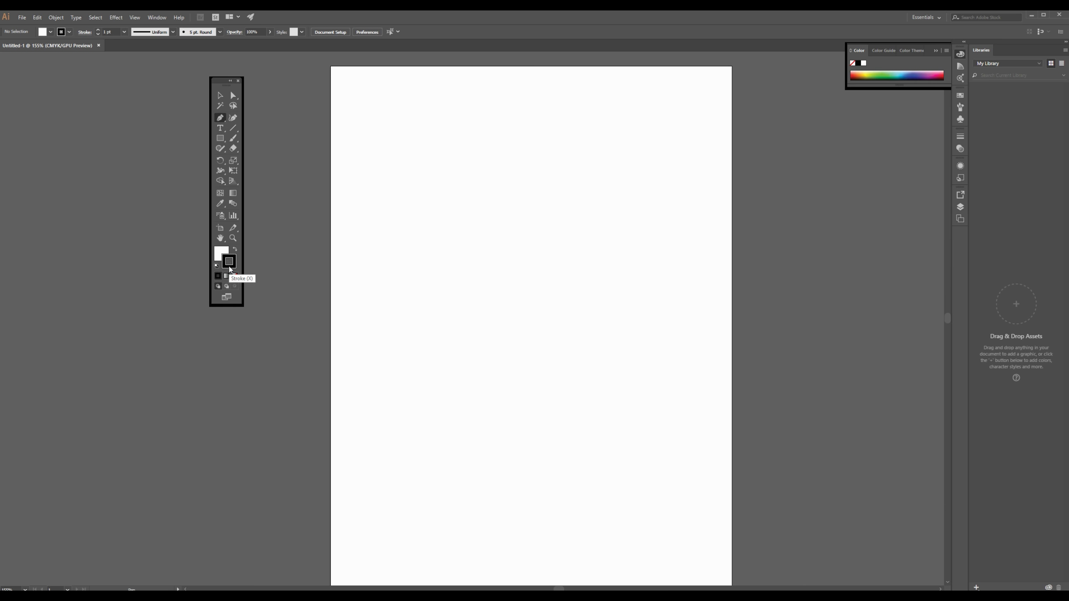
double_click(230, 263)
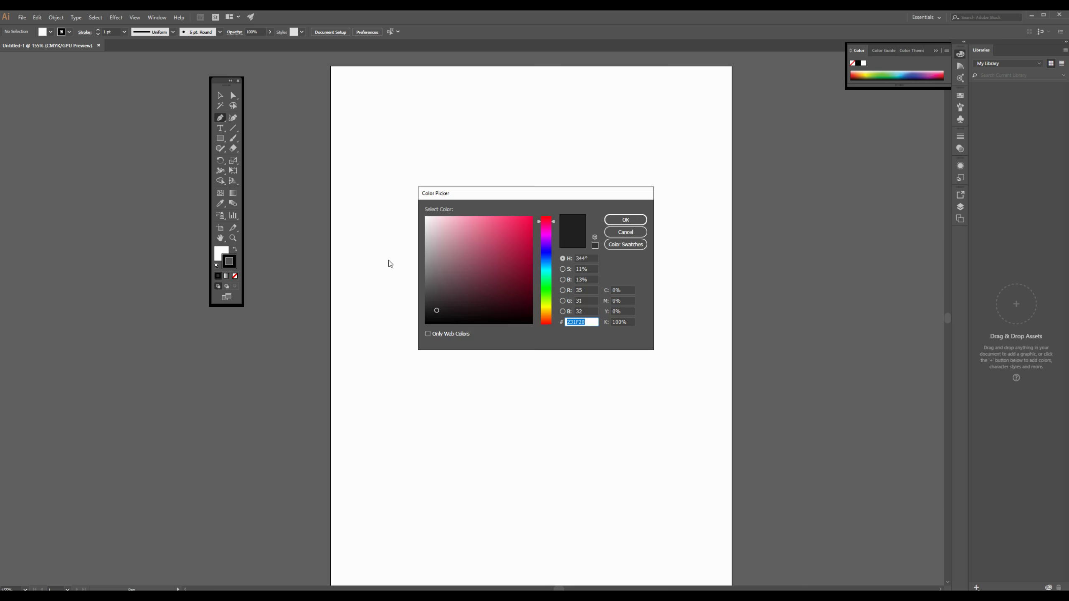
left_click(545, 261)
left_click(546, 242)
left_click(521, 243)
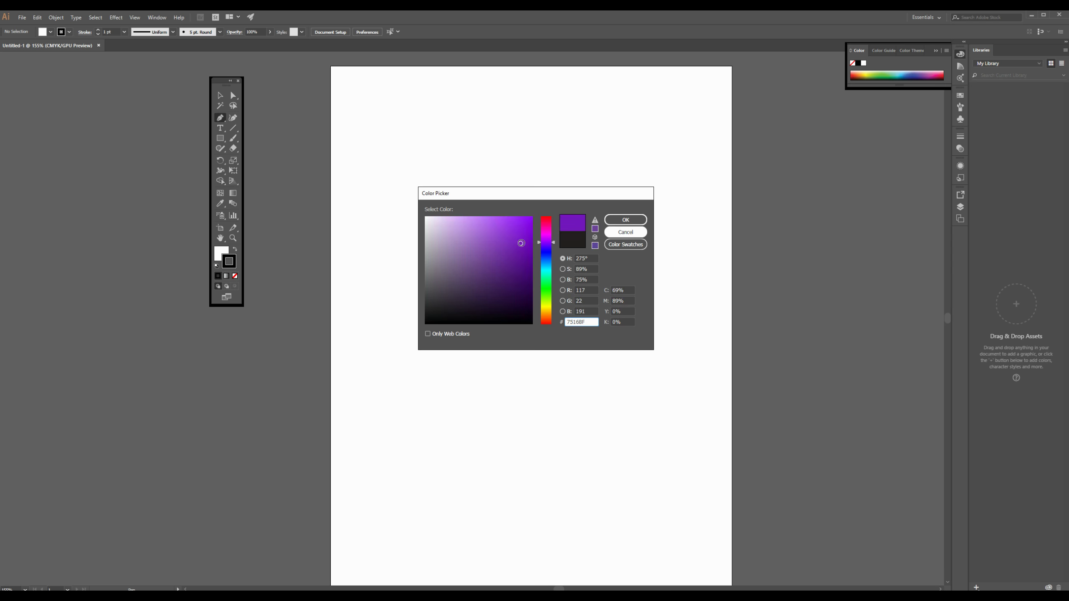
left_click(626, 219)
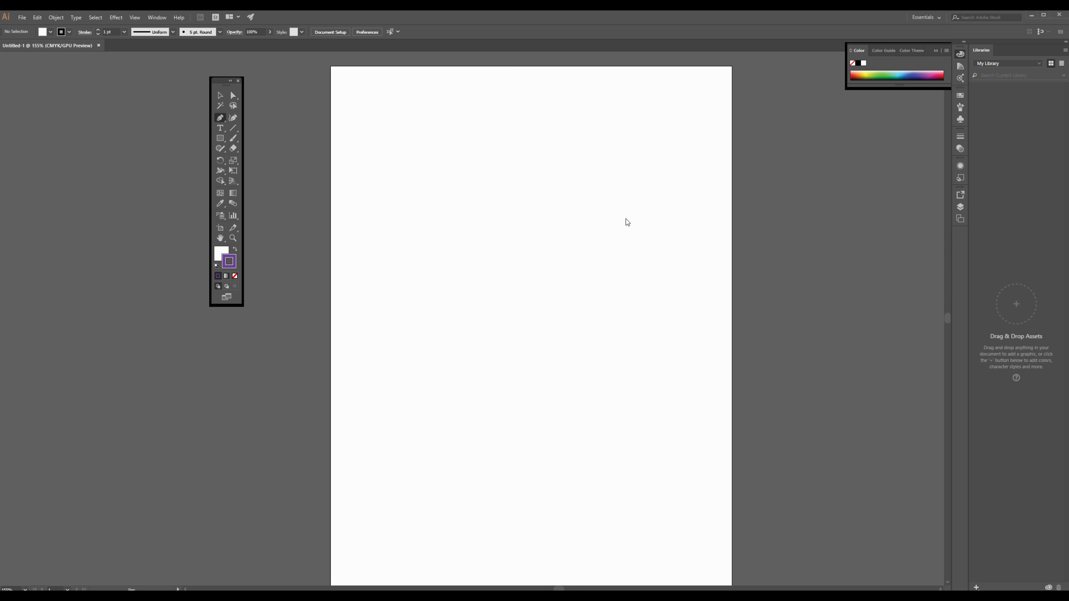
left_click(99, 30)
Draw a closed four-sided shape with straight Pen tool segments across the upper half of the artboard.
left_click(380, 186)
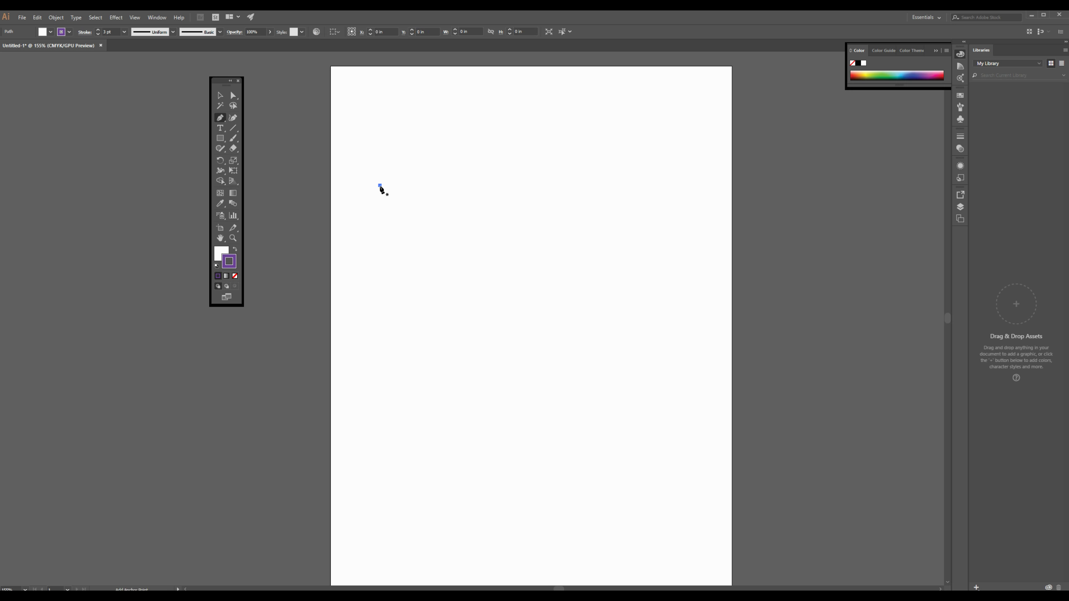
left_click(658, 186)
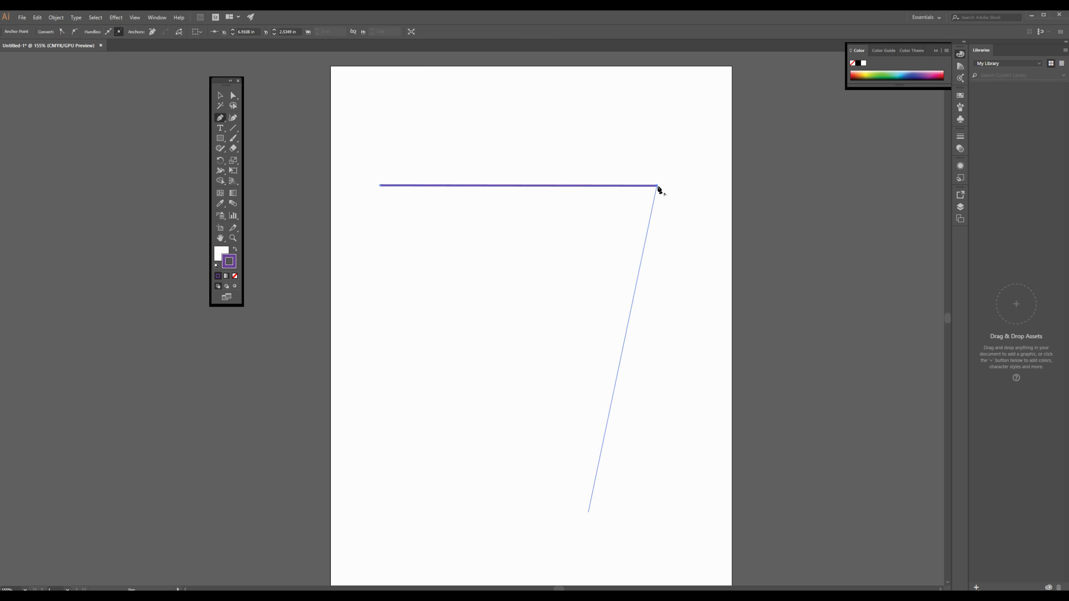
left_click(658, 371)
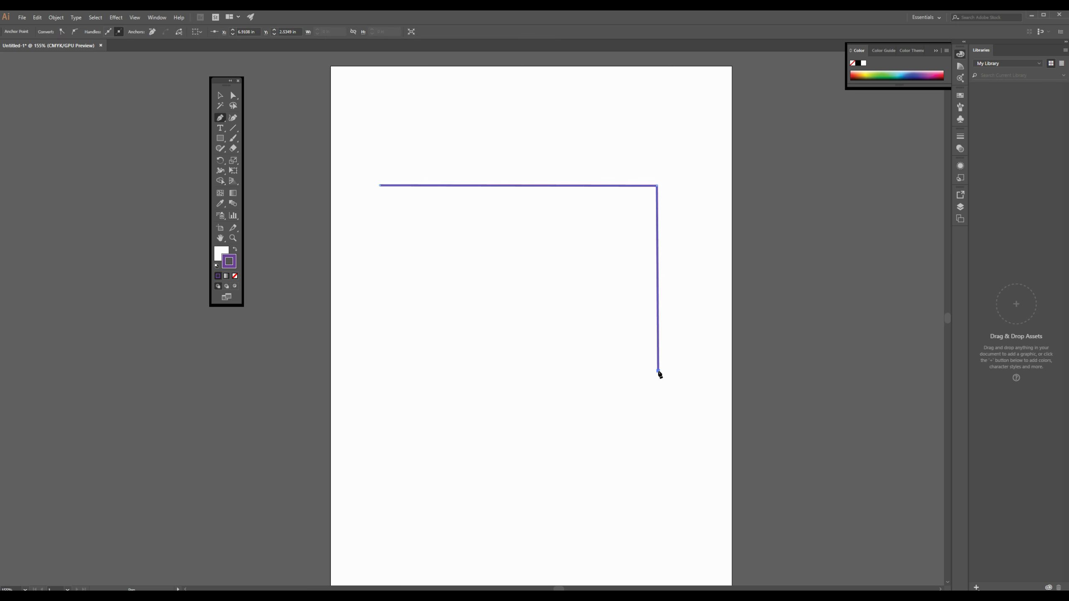
left_click(381, 368)
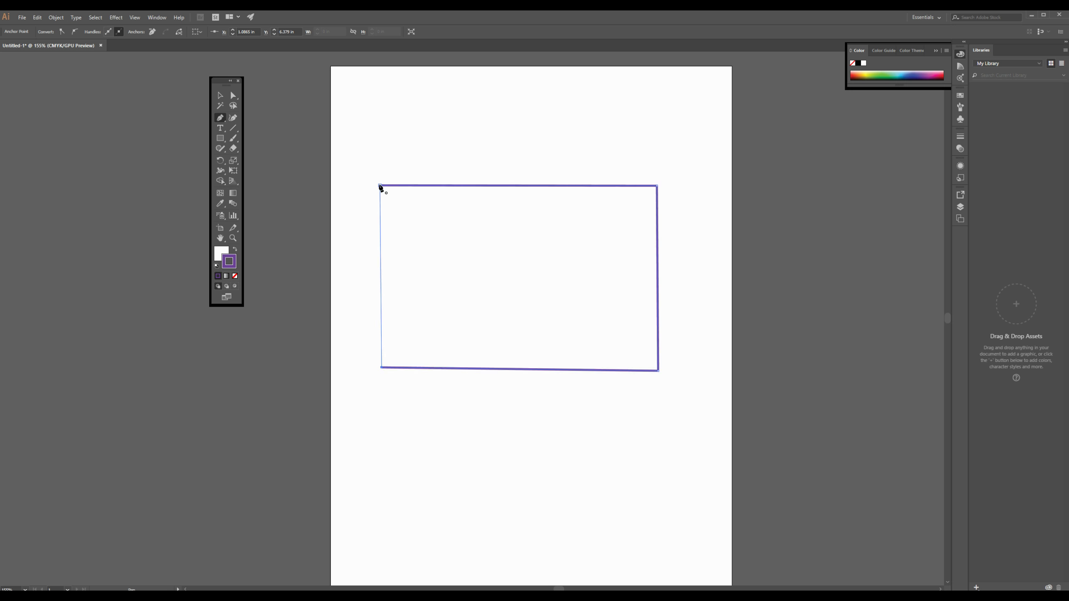
left_click(380, 186)
Move the pen-drawn four-sided shape up near the artboard's top edge and deselect it.
left_click(225, 96)
left_click_drag(540, 194, 552, 136)
left_click_drag(548, 312, 558, 261)
left_click(528, 344)
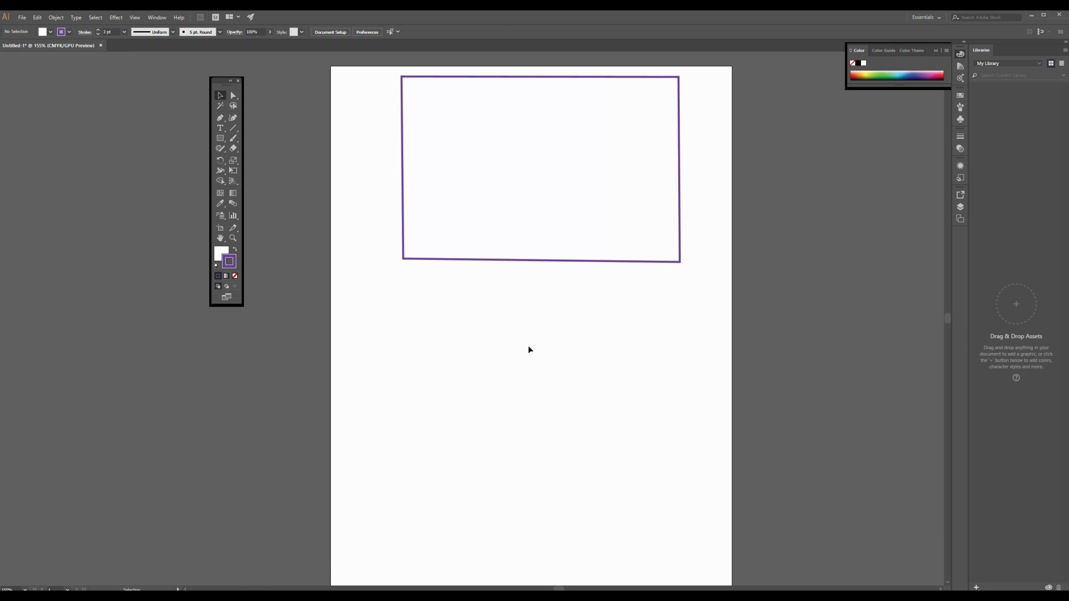
Draw a rectangle about 5.85 by 3.79 in with the Rectangle tool directly below the pen-drawn shape.
left_click(221, 140)
mouse_move(402, 278)
left_mouse_down()
mouse_move(657, 462)
mouse_move(679, 458)
left_mouse_up()
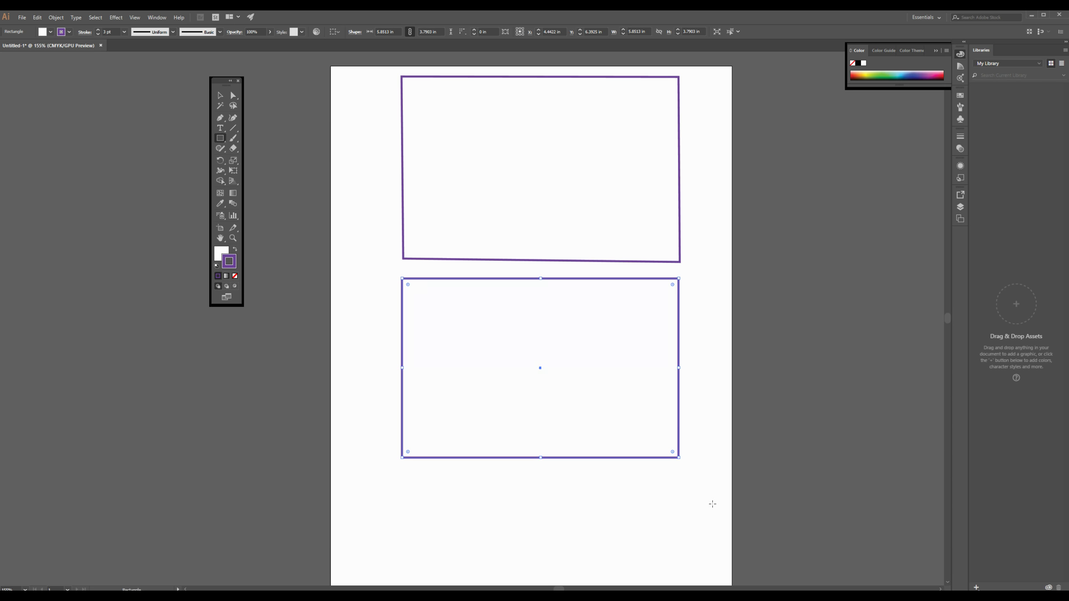
left_click(221, 95)
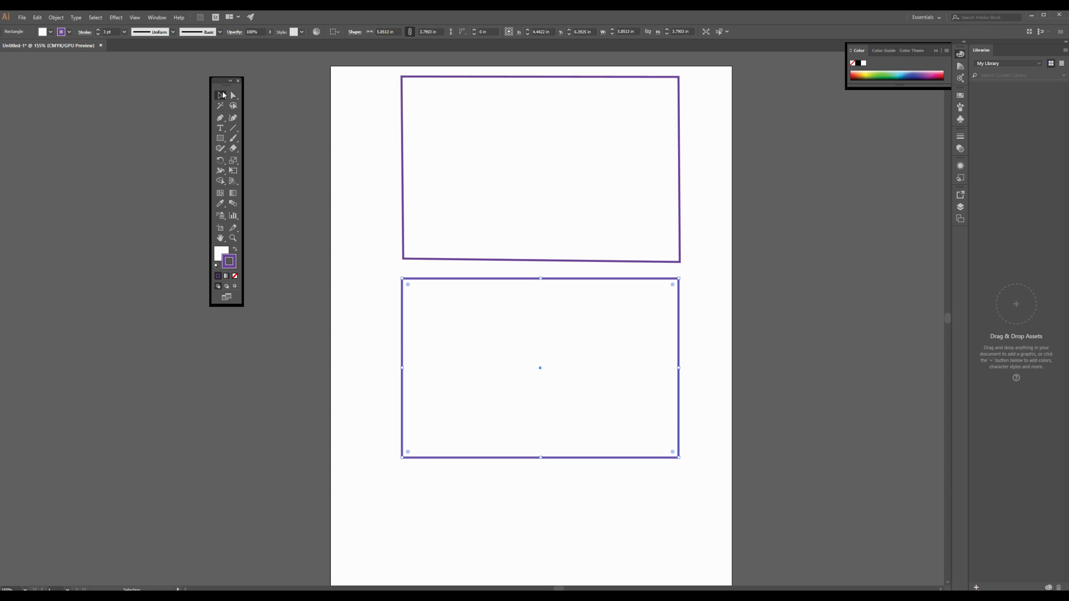
left_click(343, 105)
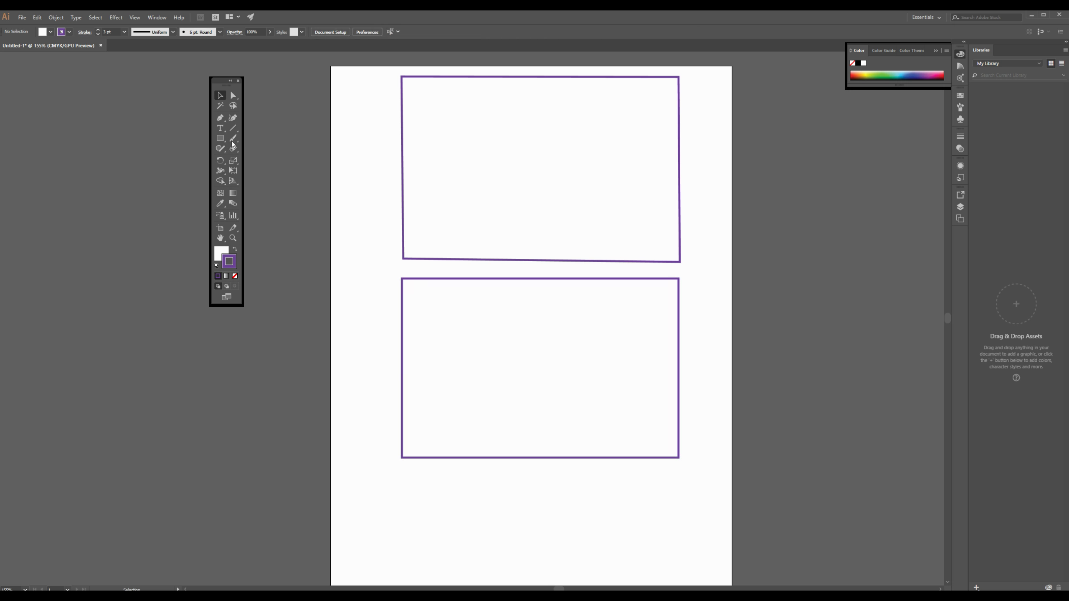
Delete both four-sided shapes from the artboard.
key("ctrl+a")
key("Delete")
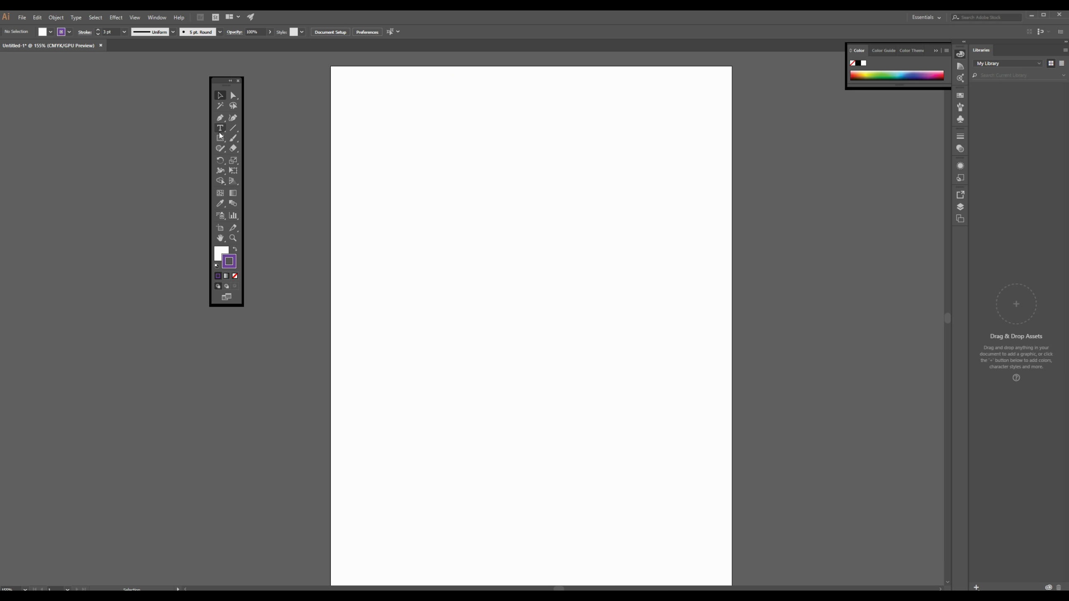
Draw an arched curve with the Pen tool, try continuing it with a second curved segment, and undo that segment.
left_click(224, 122)
left_click(376, 243)
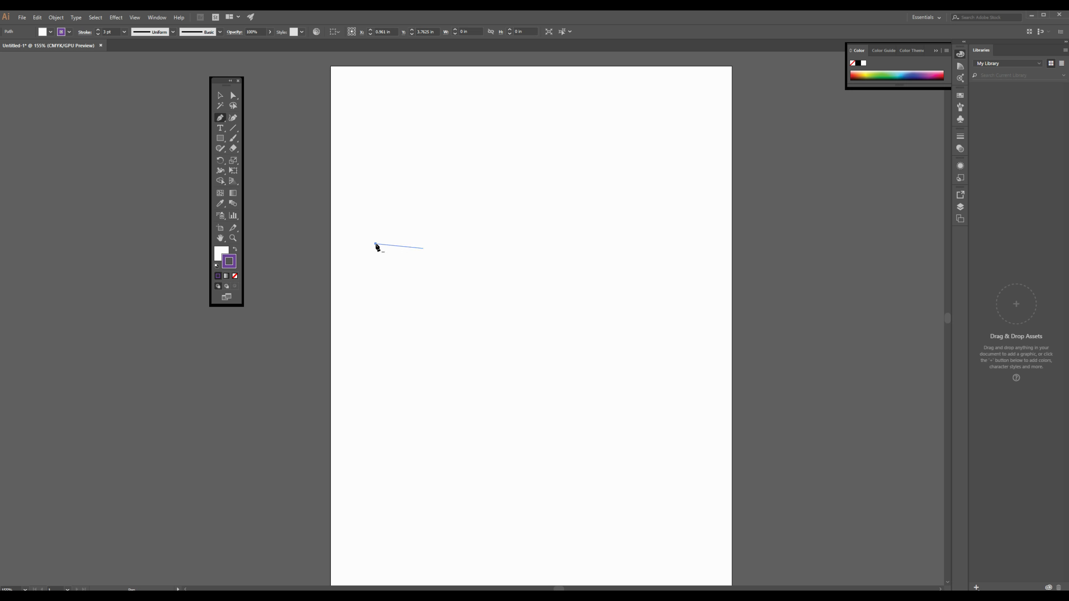
left_click(543, 243)
mouse_move(542, 243)
left_mouse_down()
mouse_move(611, 348)
mouse_move(596, 339)
mouse_move(619, 332)
mouse_move(646, 348)
mouse_move(635, 371)
mouse_move(619, 370)
mouse_move(628, 370)
left_mouse_up()
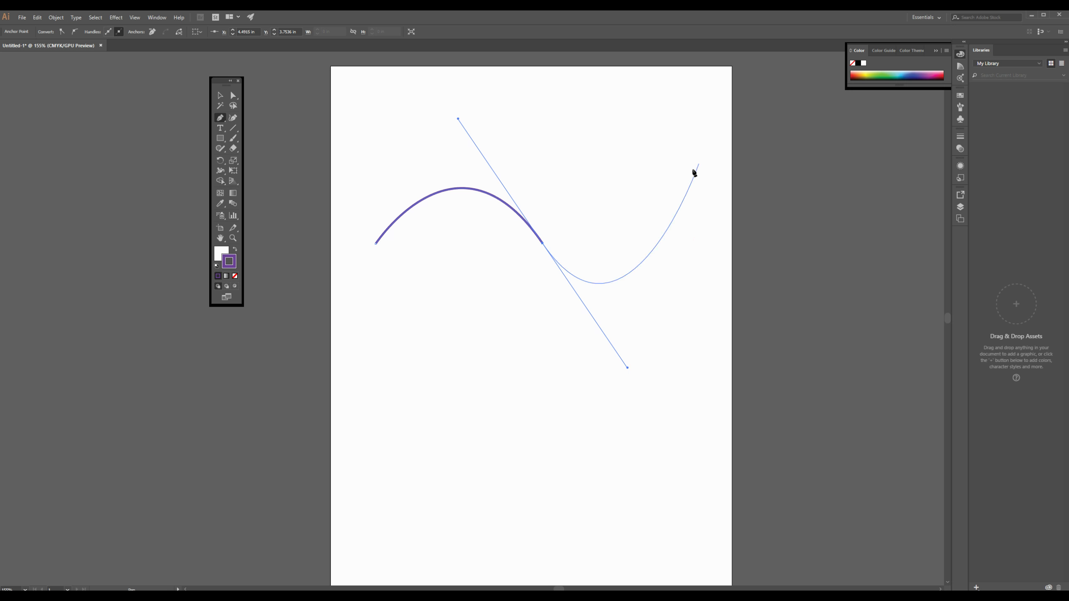
left_click(697, 213)
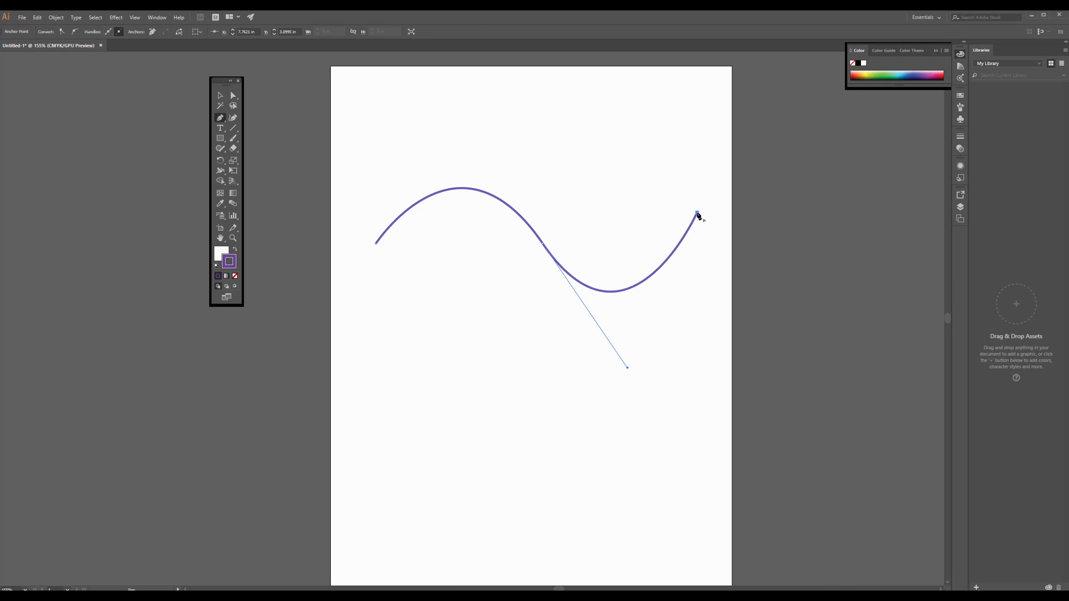
key("ctrl+z")
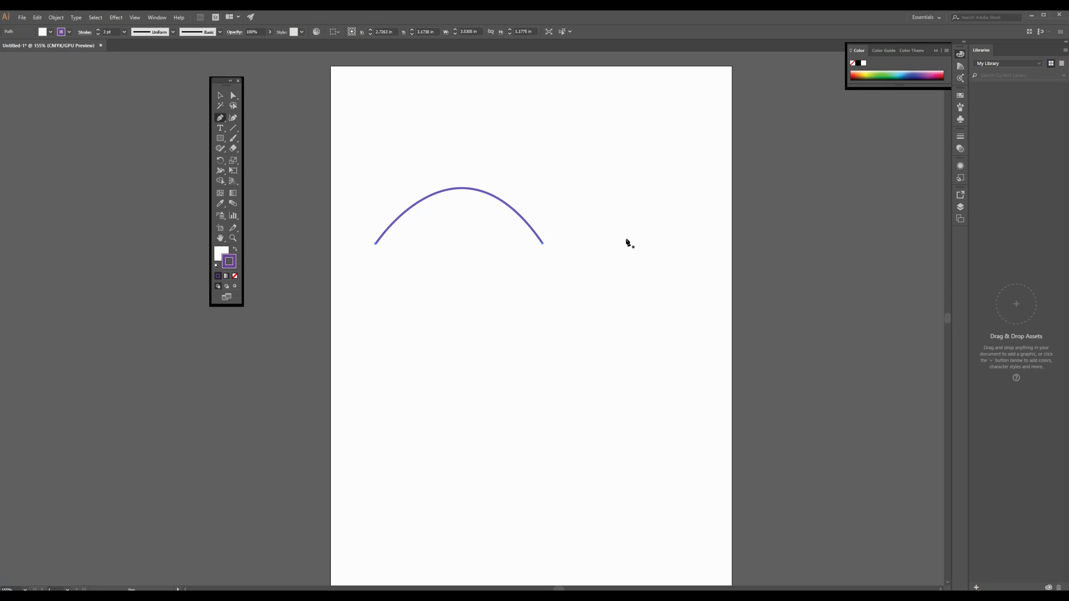
Remove the outgoing handle from the arch's right endpoint and close the path with straight segments forming a box beneath it.
left_click(543, 244)
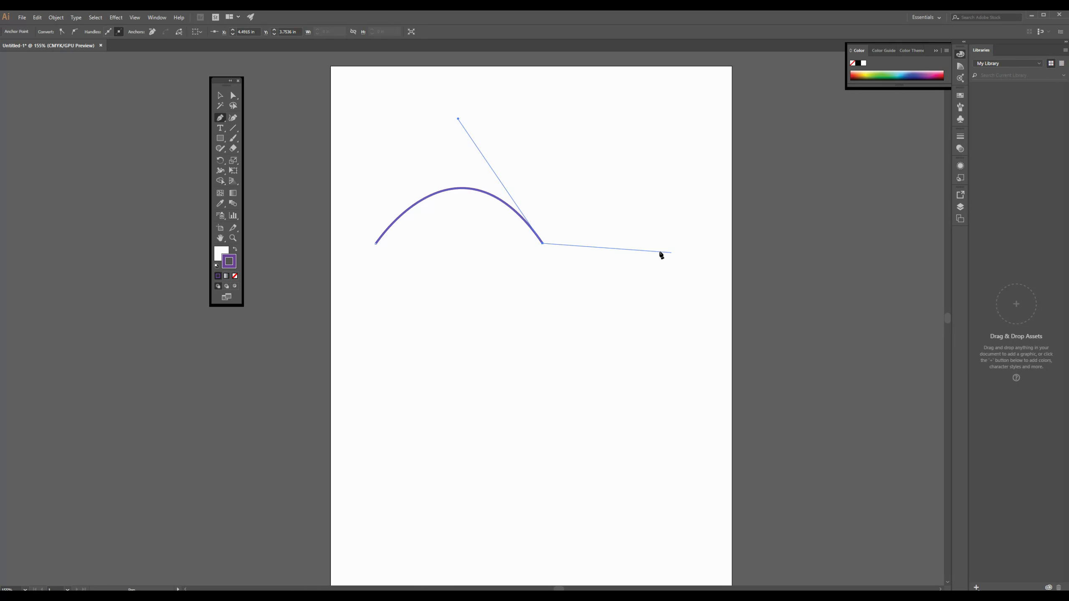
left_click(700, 243)
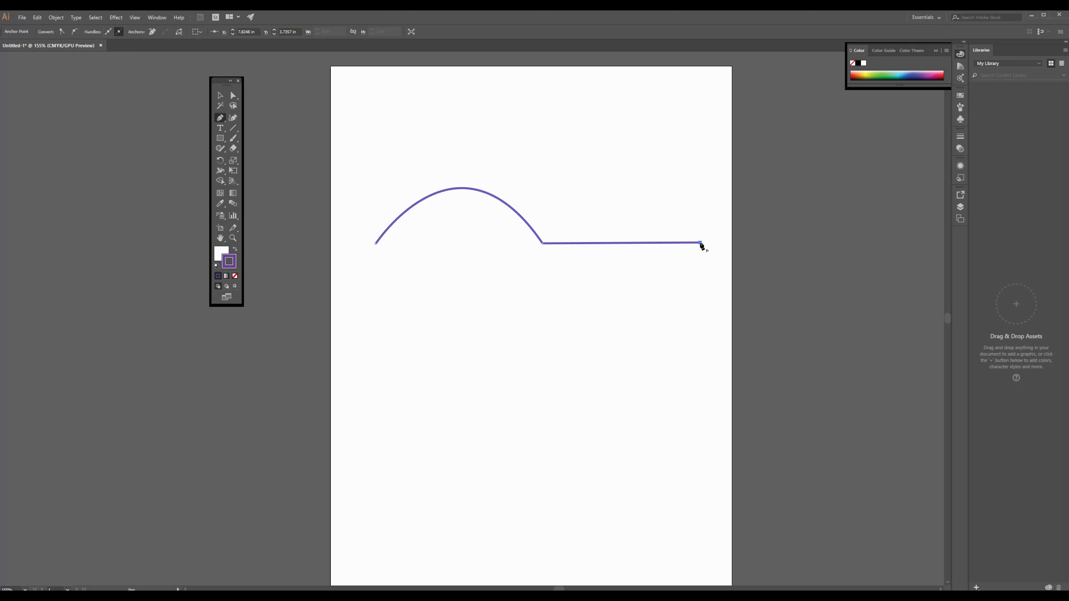
left_click(701, 369)
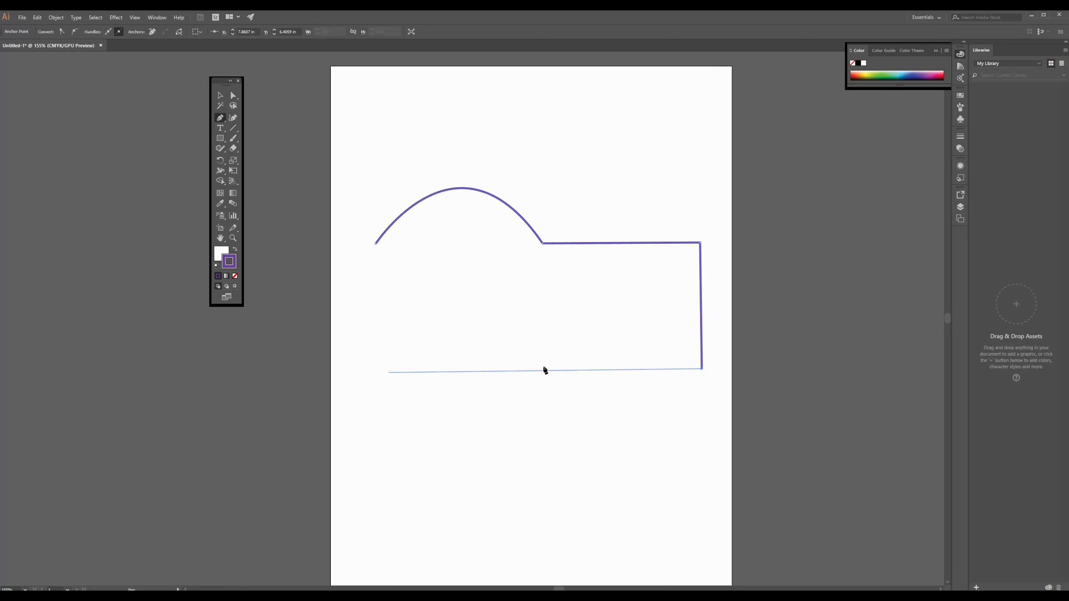
left_click(377, 370)
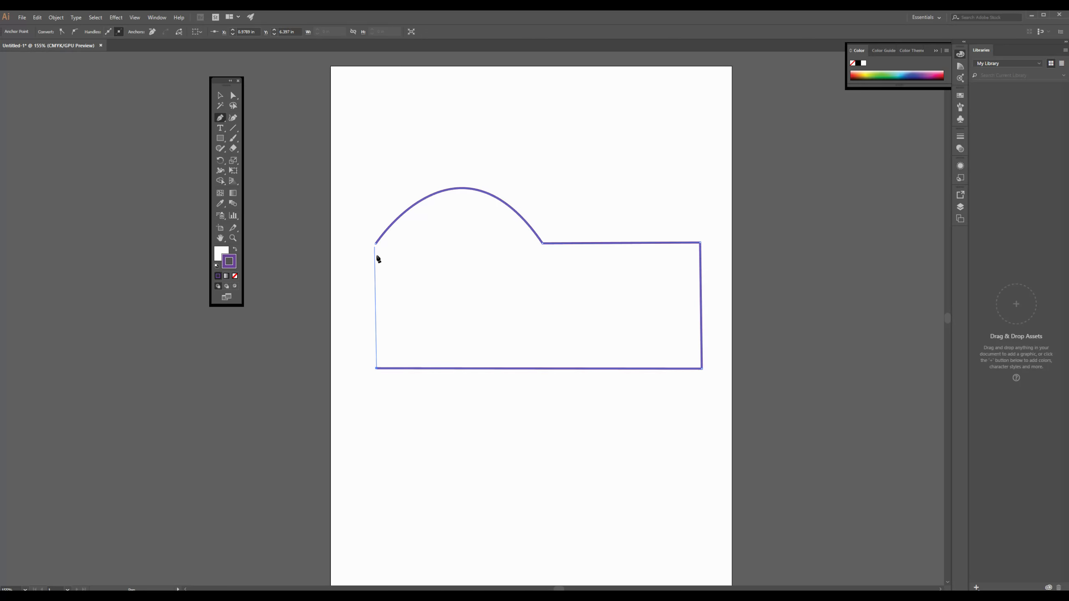
left_click(376, 244)
Move the closed arch-and-box shape higher on the artboard, and delete it.
left_click(219, 95)
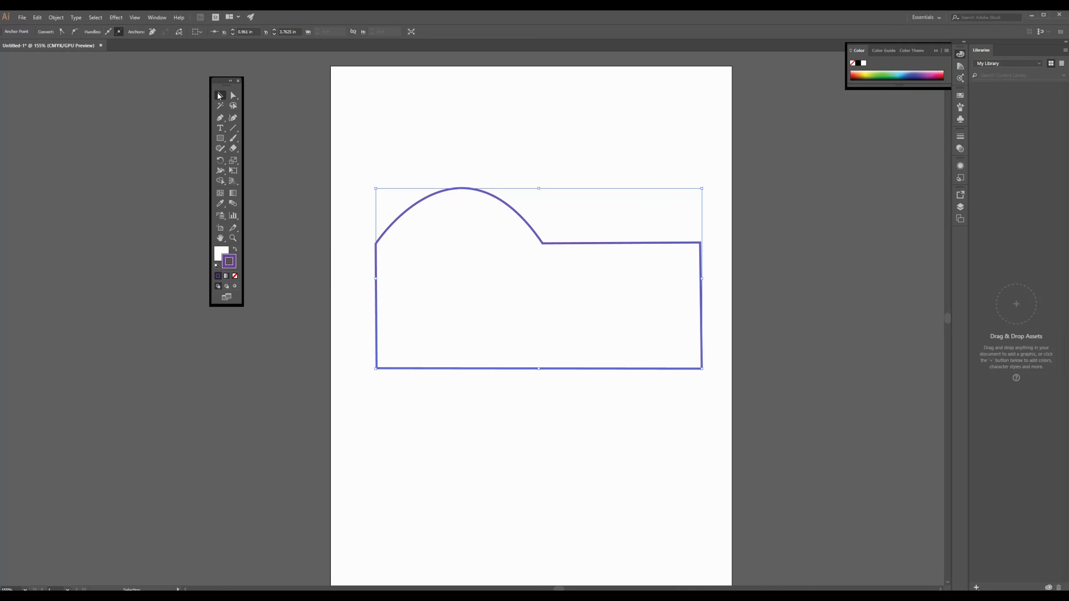
left_click_drag(645, 244, 634, 166)
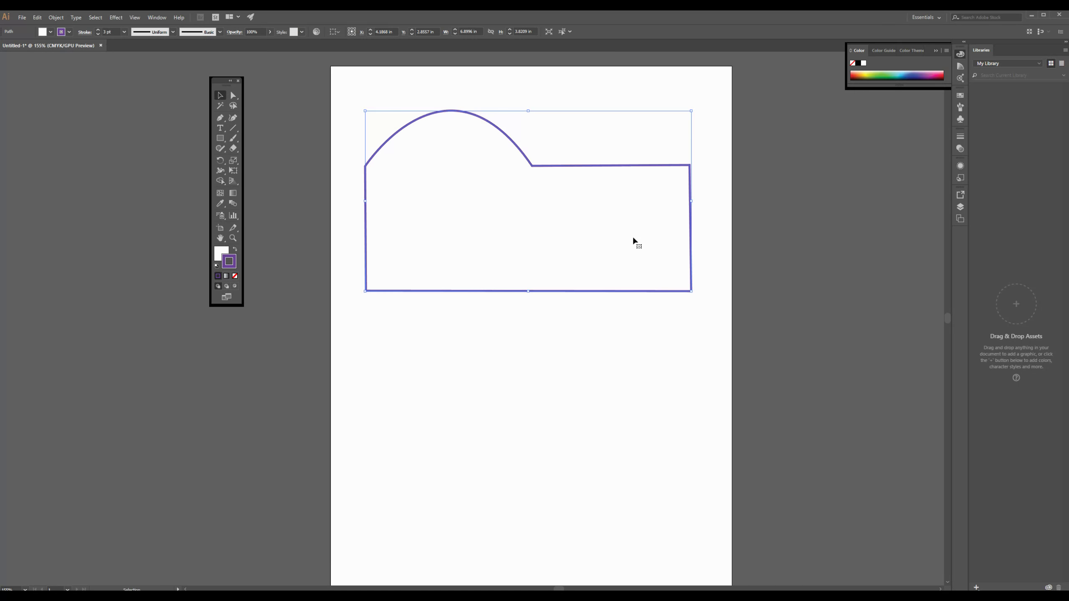
left_click(619, 405)
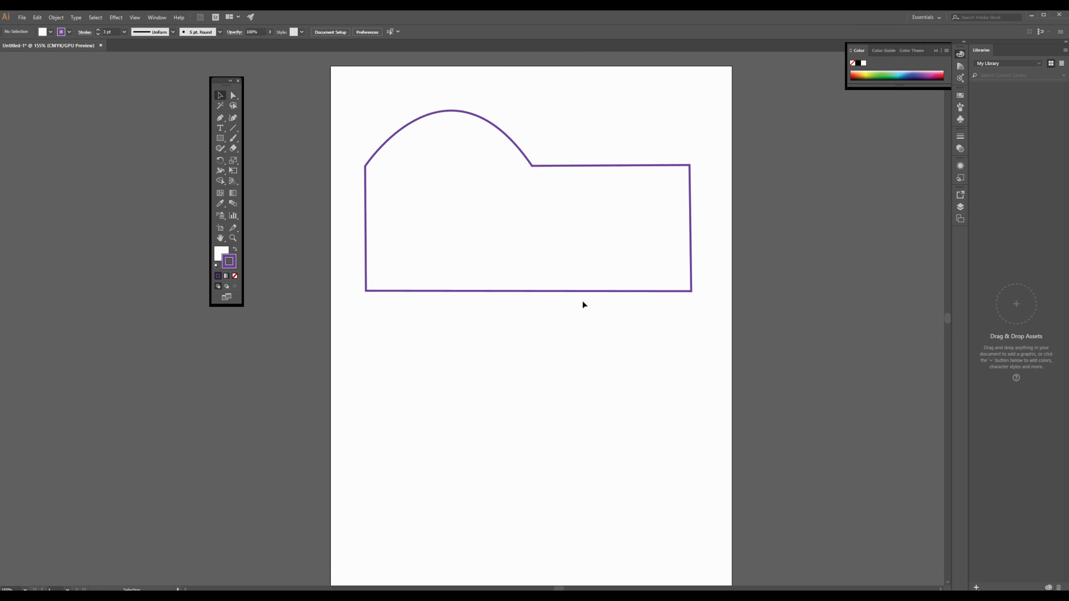
left_click_drag(587, 239, 630, 339)
key("Delete")
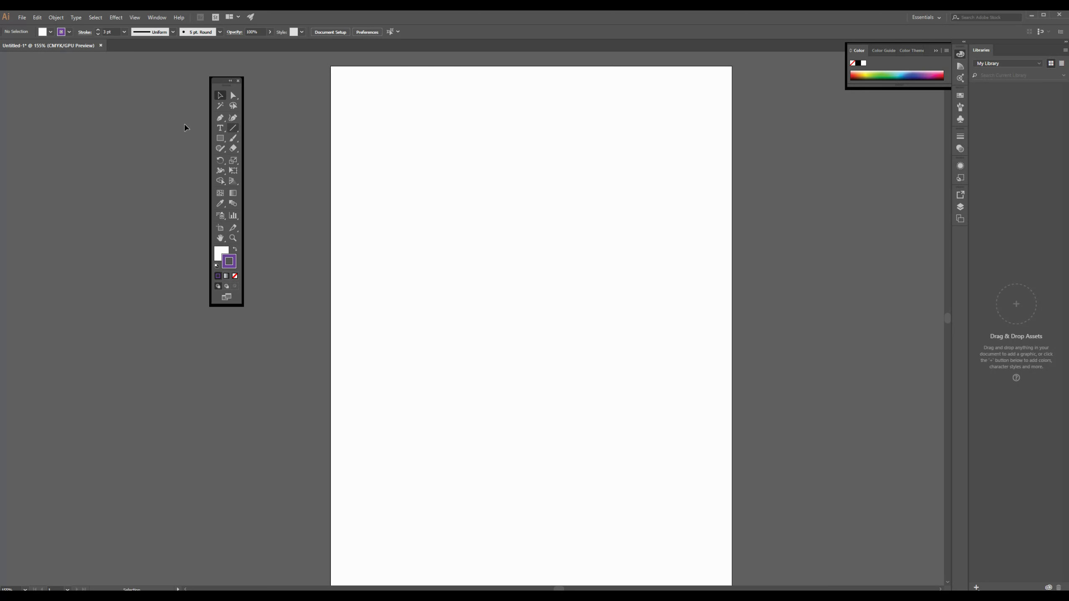
Draw a closed, roughly round shape from curved Pen tool segments on the upper part of the artboard.
left_click(221, 120)
left_click(437, 184)
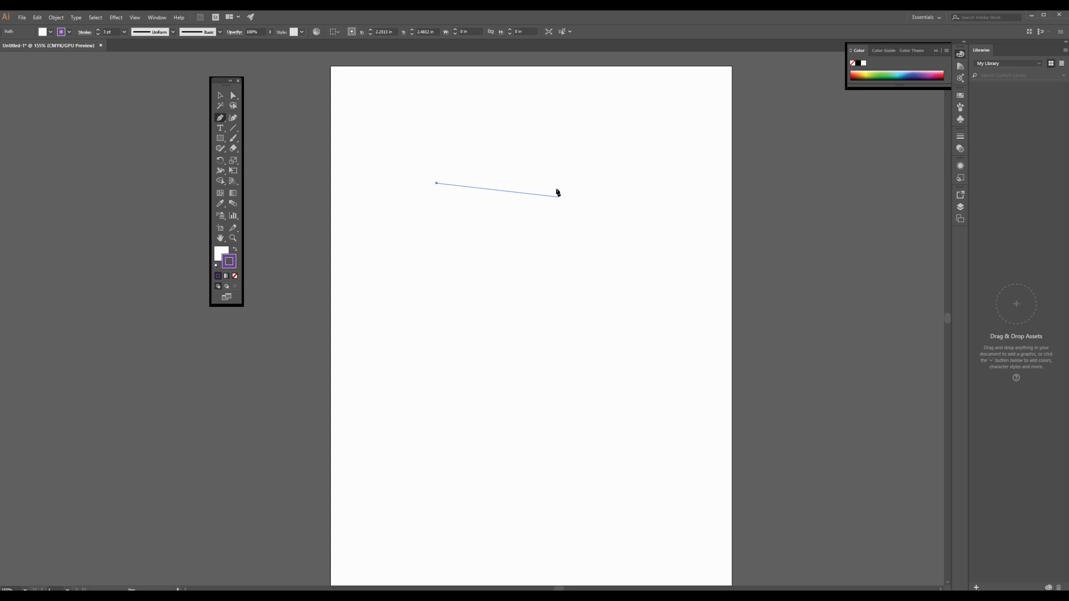
mouse_move(568, 186)
left_mouse_down()
mouse_move(622, 279)
mouse_move(661, 267)
mouse_move(635, 274)
mouse_move(633, 260)
left_mouse_up()
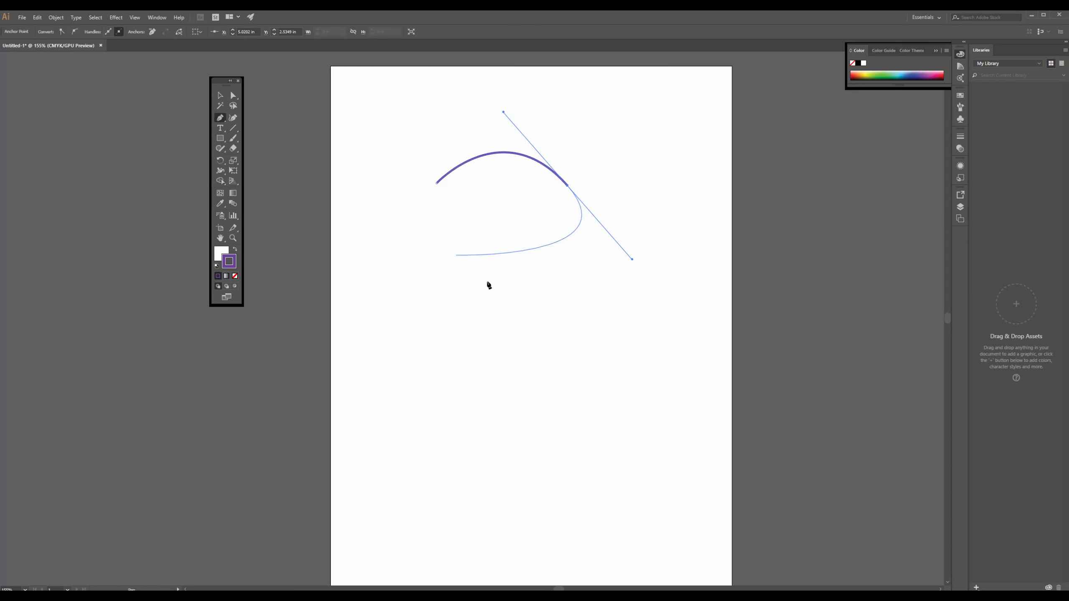
left_click(509, 274)
left_click_drag(509, 274, 503, 112)
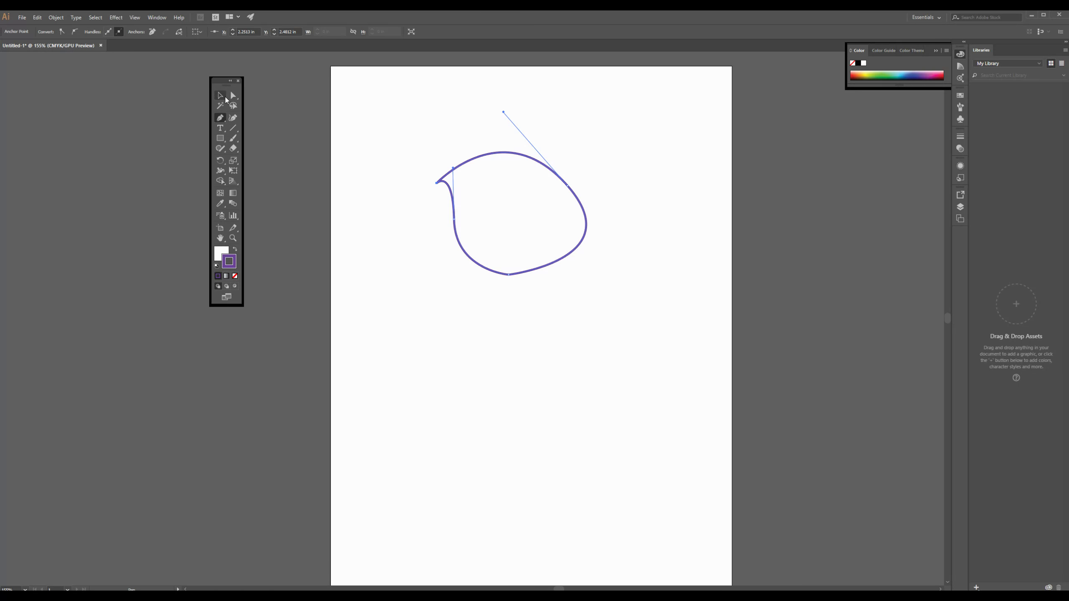
Move the curved pen-drawn shape to the artboard's upper-left corner.
left_click(225, 98)
left_click(482, 336)
left_click_drag(542, 268, 459, 195)
Draw an ellipse about 3.22 by 2.82 in with the Ellipse tool near the middle of the artboard.
left_click(223, 141)
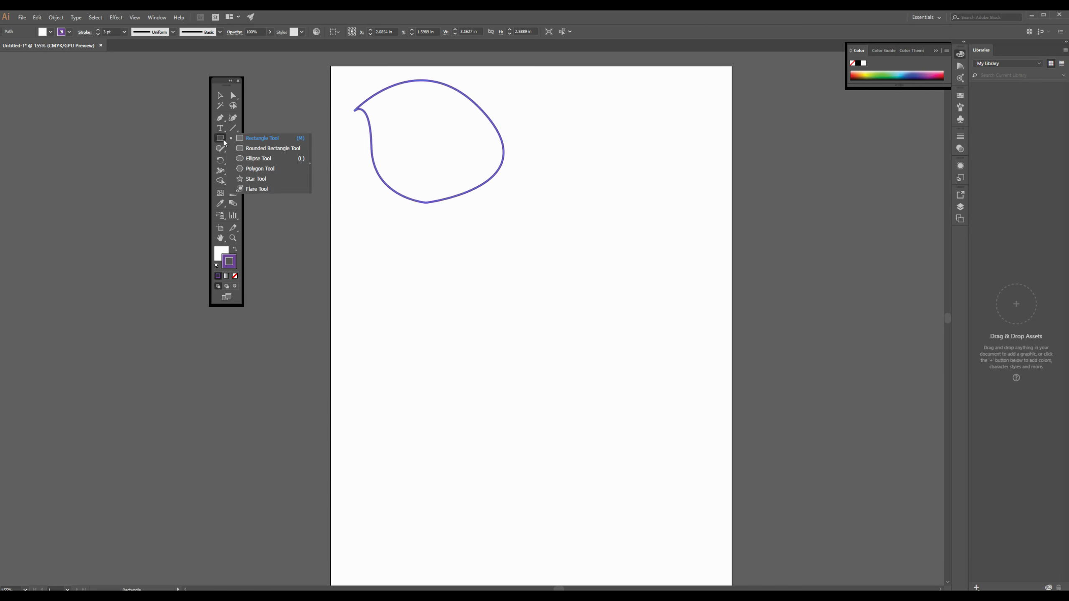
left_click(255, 158)
left_click_drag(471, 258, 623, 392)
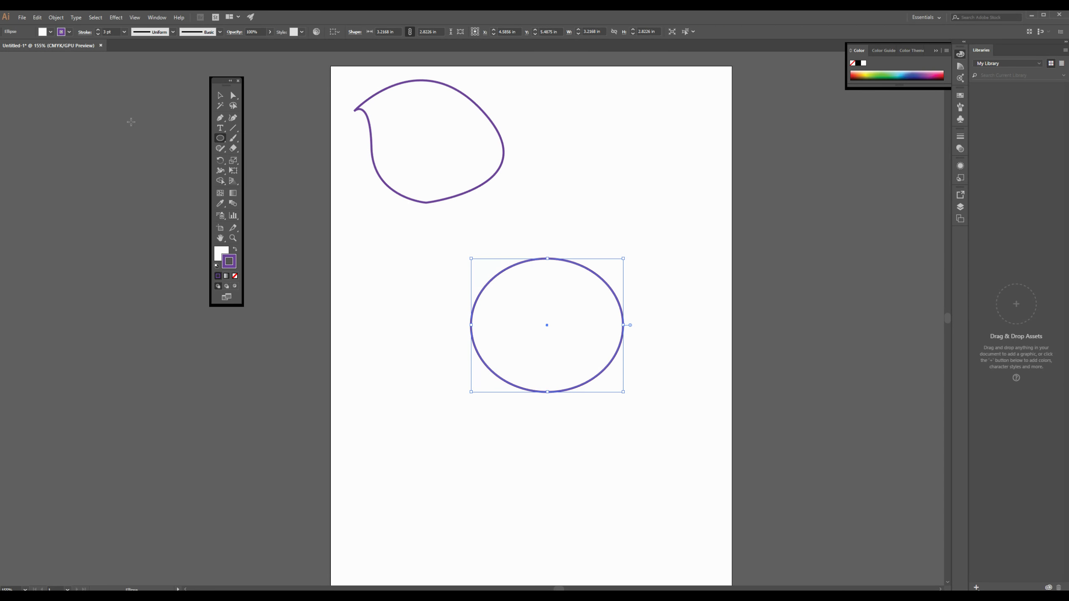
Resize the ellipse into a near circle about 2.64 in wide and move it to the right of the pen-drawn shape.
left_click(220, 96)
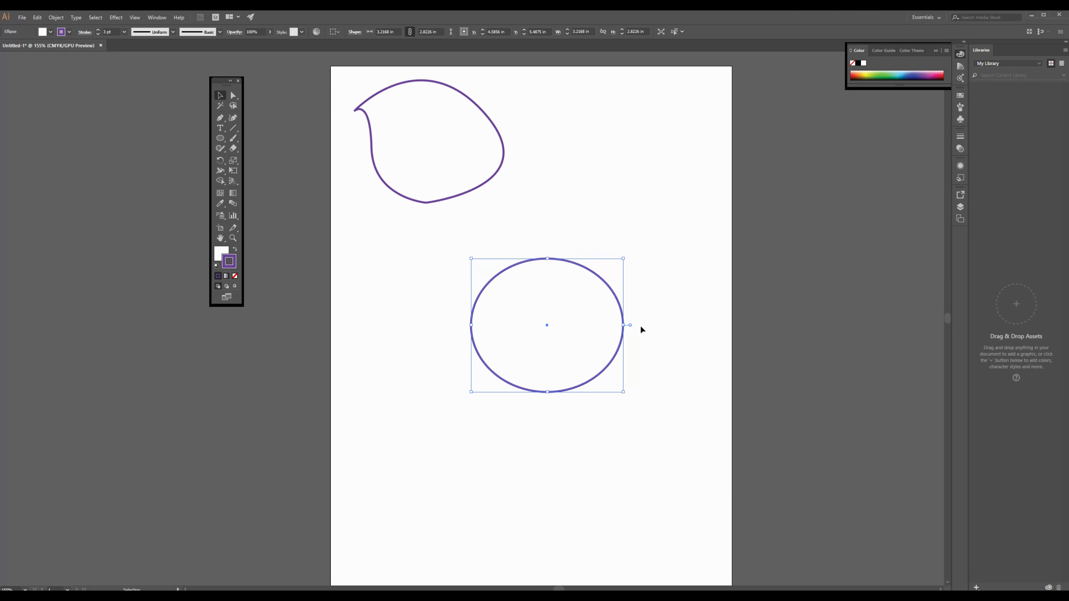
left_click_drag(623, 326, 634, 326)
left_click_drag(664, 325, 595, 325)
left_click_drag(534, 258, 534, 291)
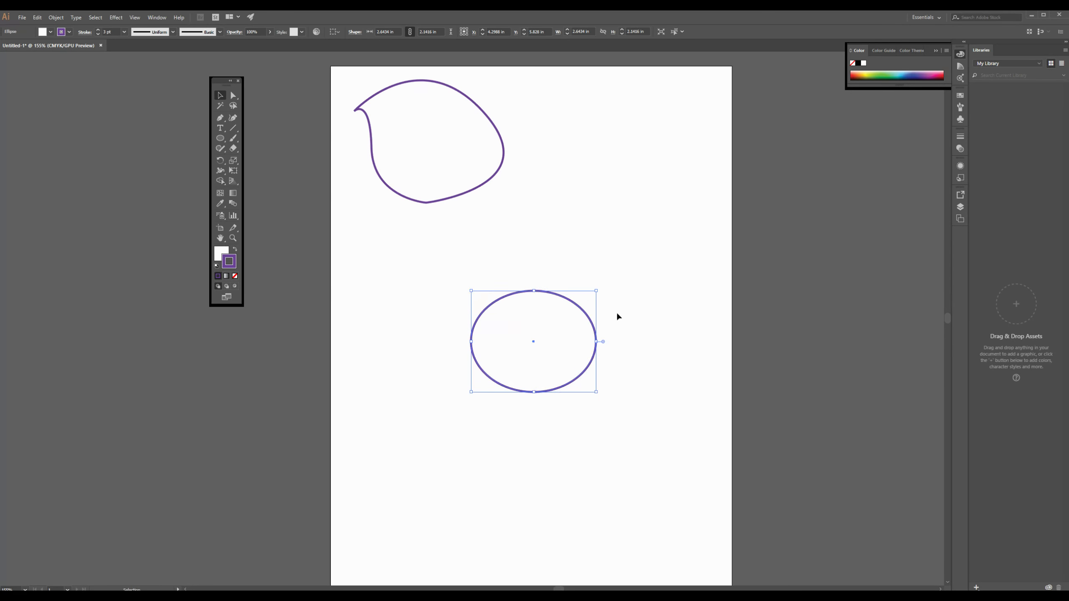
left_click_drag(535, 393, 534, 412)
left_click_drag(558, 298, 624, 96)
left_click(512, 315)
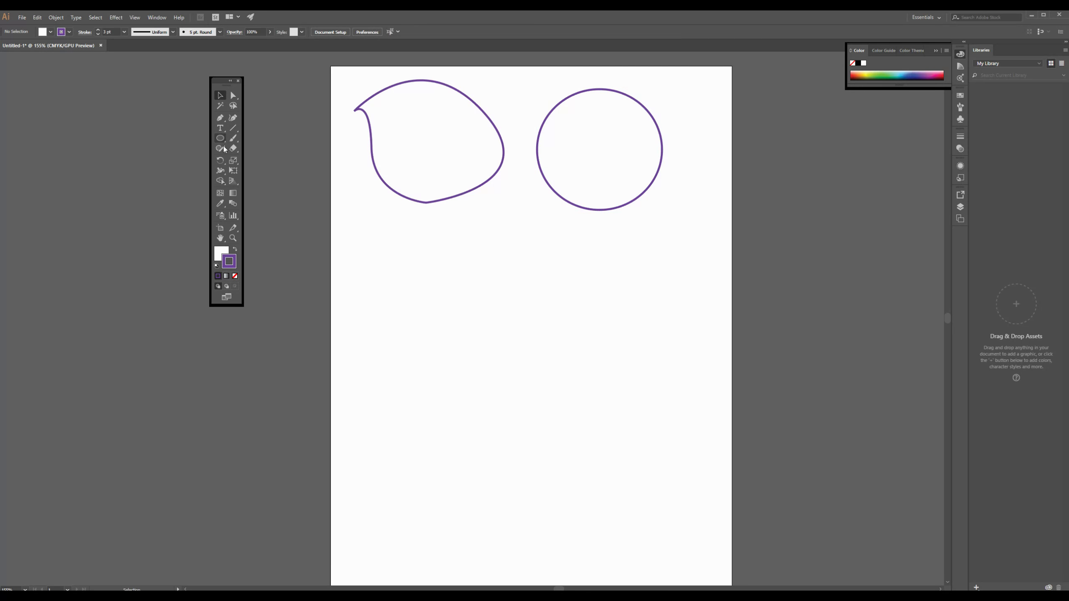
Draw a large wavy path with curved Pen tool segments across the middle of the artboard and delete it.
left_click(221, 119)
left_click(395, 338)
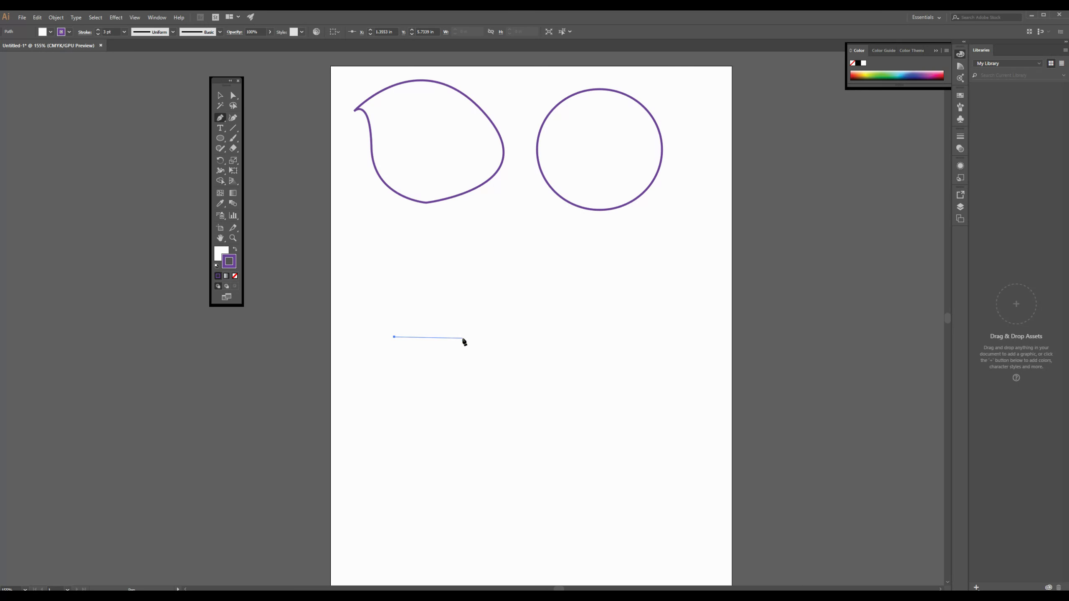
left_click_drag(463, 339, 520, 387)
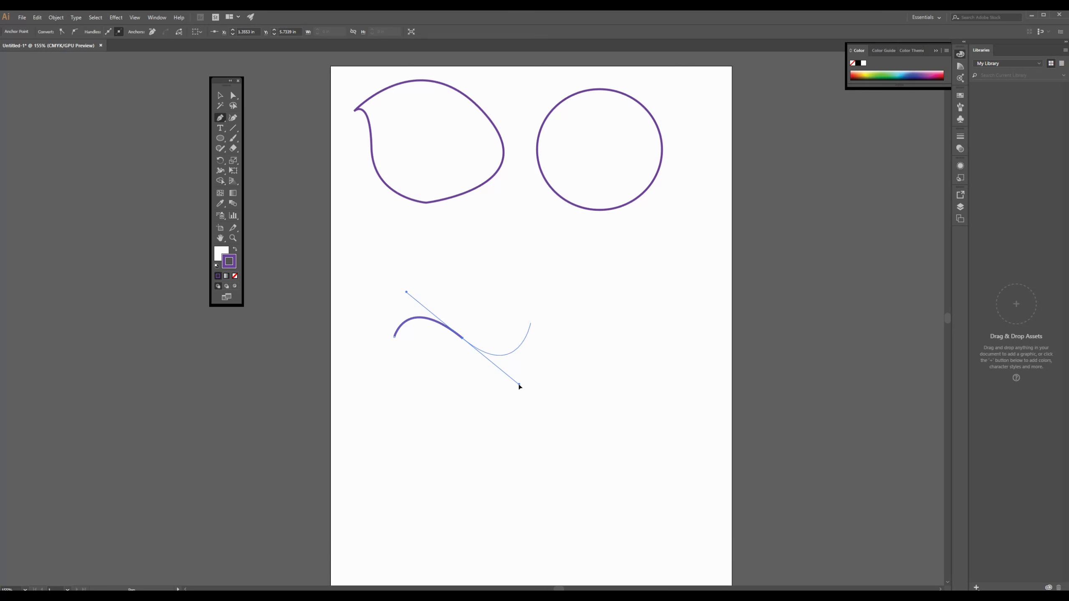
left_click(550, 284)
left_click_drag(627, 283, 657, 407)
left_click_drag(520, 439, 504, 372)
left_click_drag(511, 433, 483, 421)
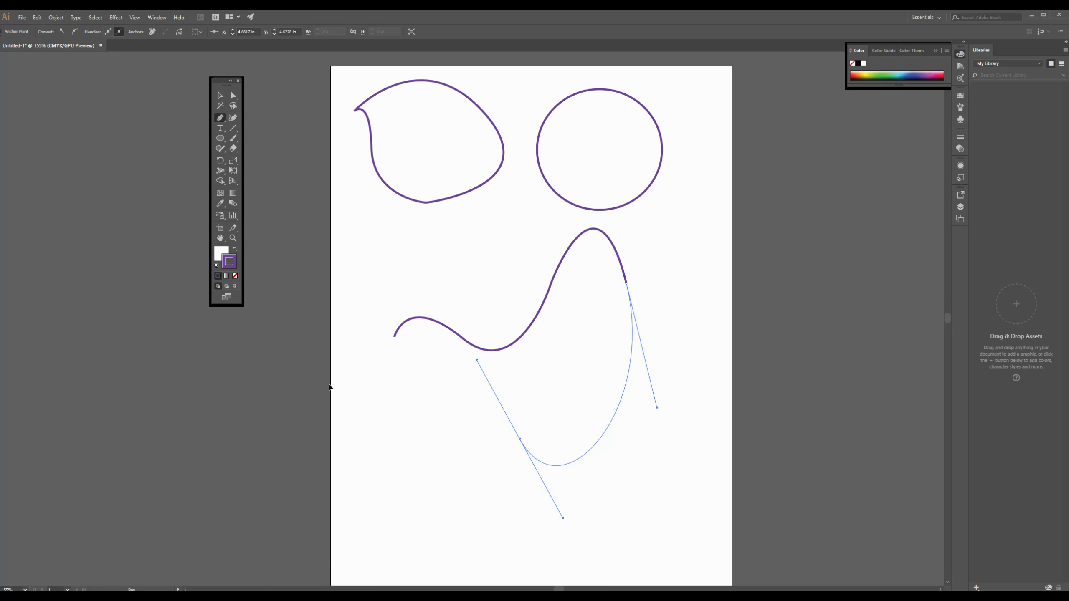
left_click_drag(330, 387, 384, 392)
key("BackSpace")
key("BackSpace")
Draw a small, roughly round outline about 1.25 in across from many short Pen tool segments below the two existing shapes.
left_click(450, 265)
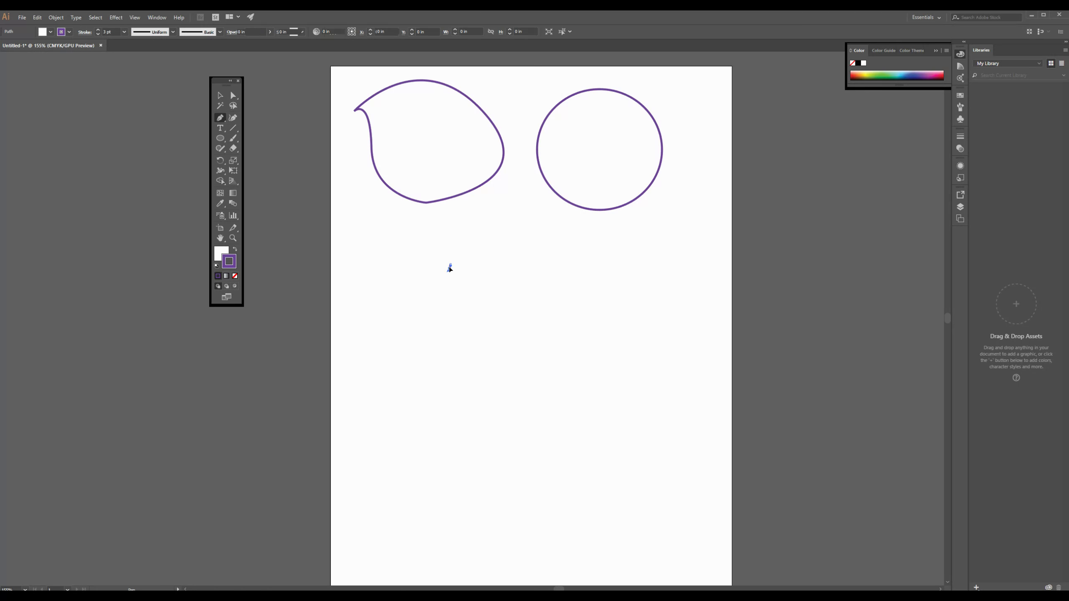
left_click_drag(442, 291, 443, 299)
left_click(444, 306)
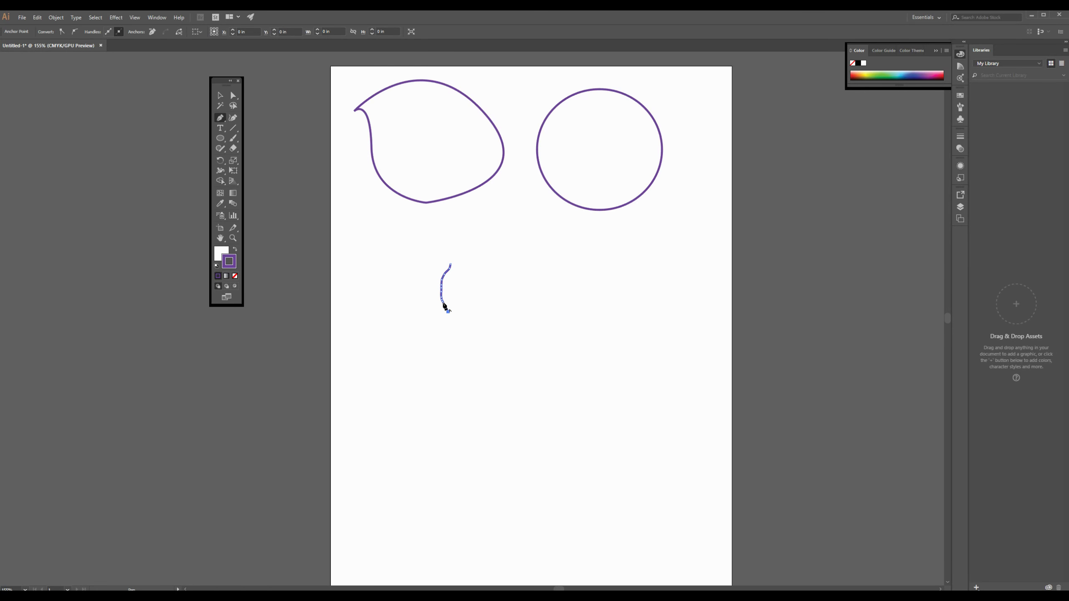
left_click(473, 316)
left_click_drag(501, 282, 502, 293)
left_click_drag(477, 256, 487, 260)
left_click(450, 263)
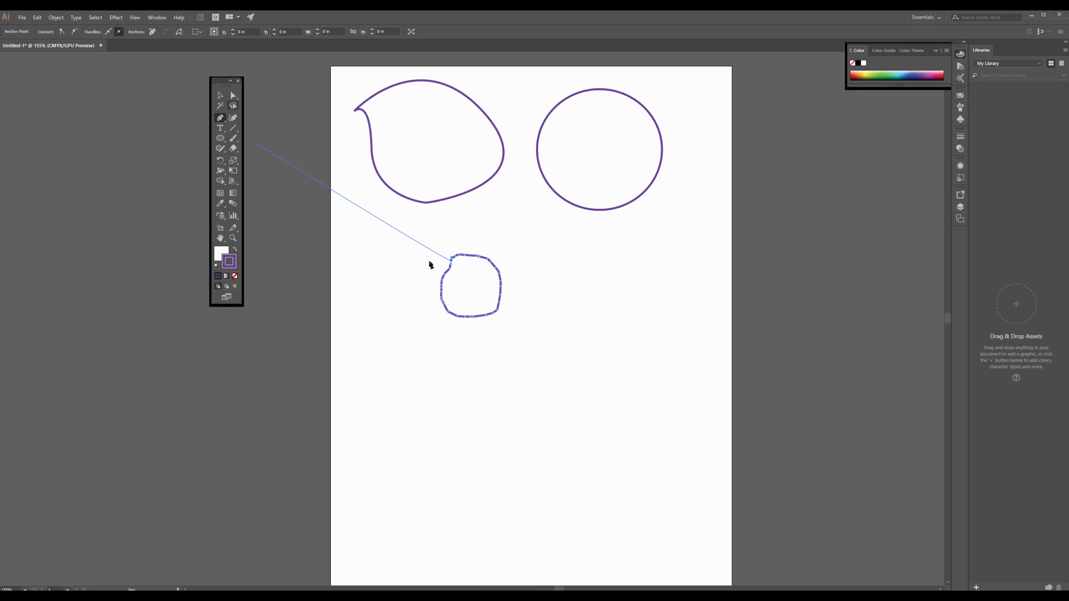
Examine the small pen-drawn outline up close around its start and end points and along its upper curve.
key("v")
key("a")
key("ctrl+equal")
key("ctrl+equal")
key("ctrl+equal")
key("ctrl+equal")
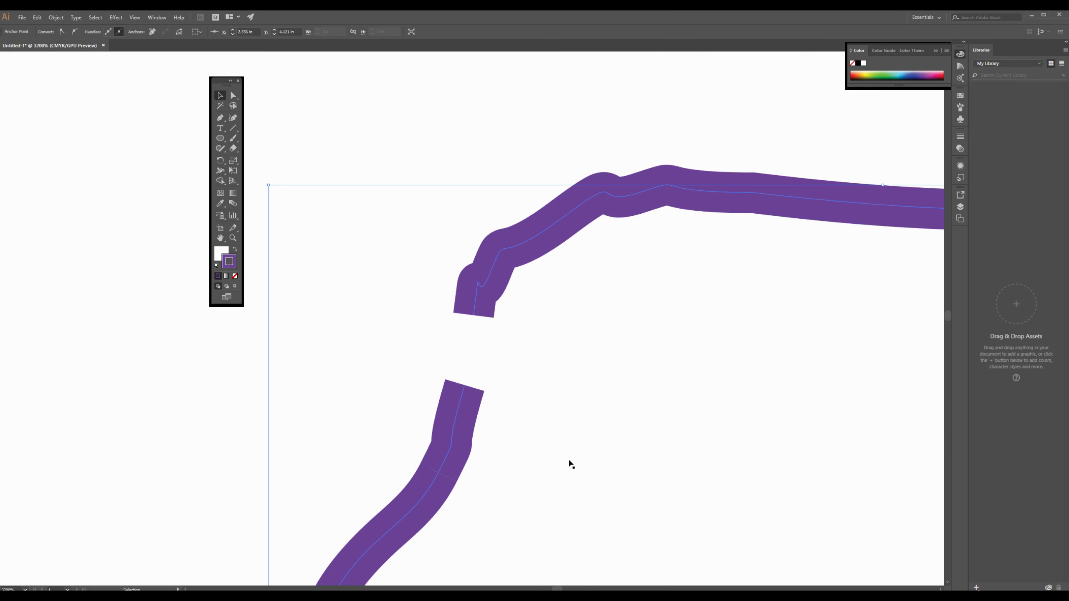
key("ctrl+equal")
left_click_drag(682, 424, 215, 258)
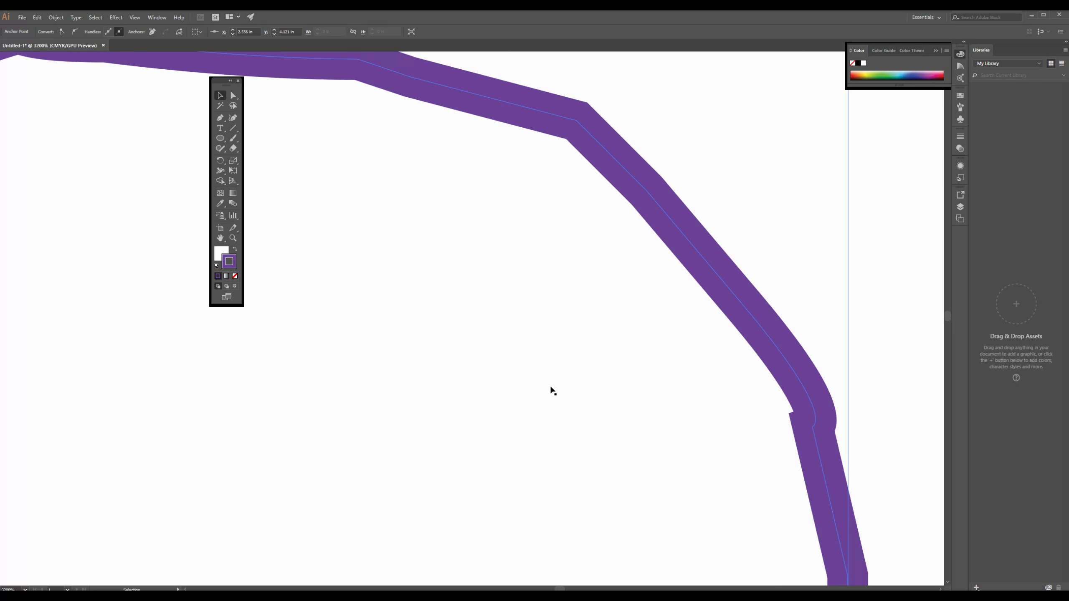
scroll(553, 391, "down", 9)
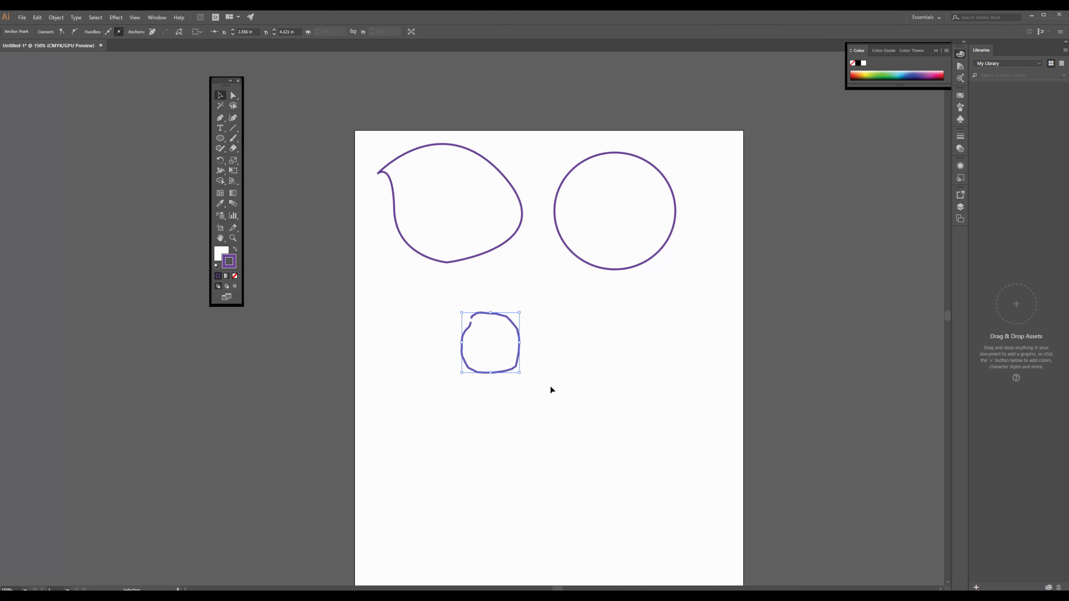
Delete the small pen-drawn outline and the larger curved pen shape, keeping only the circle.
left_click(485, 371)
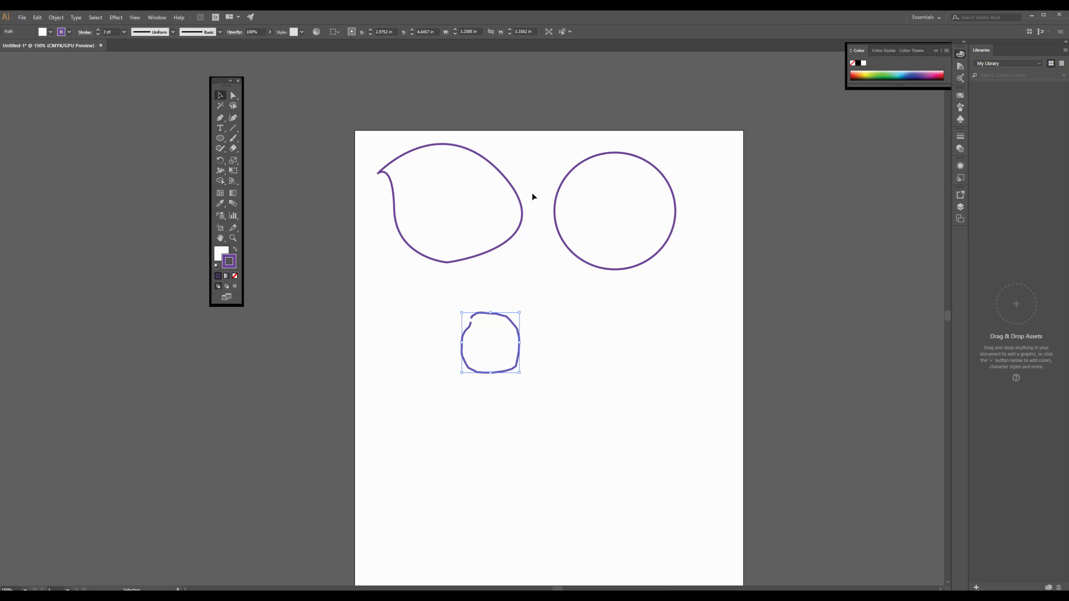
key("Delete")
left_click_drag(363, 201, 506, 296)
key("Delete")
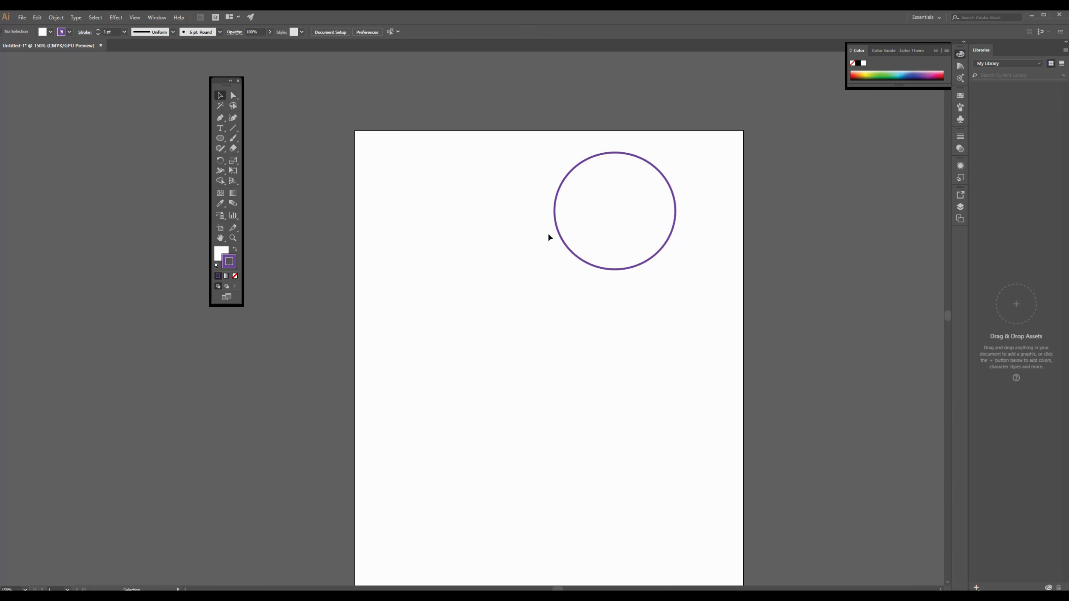